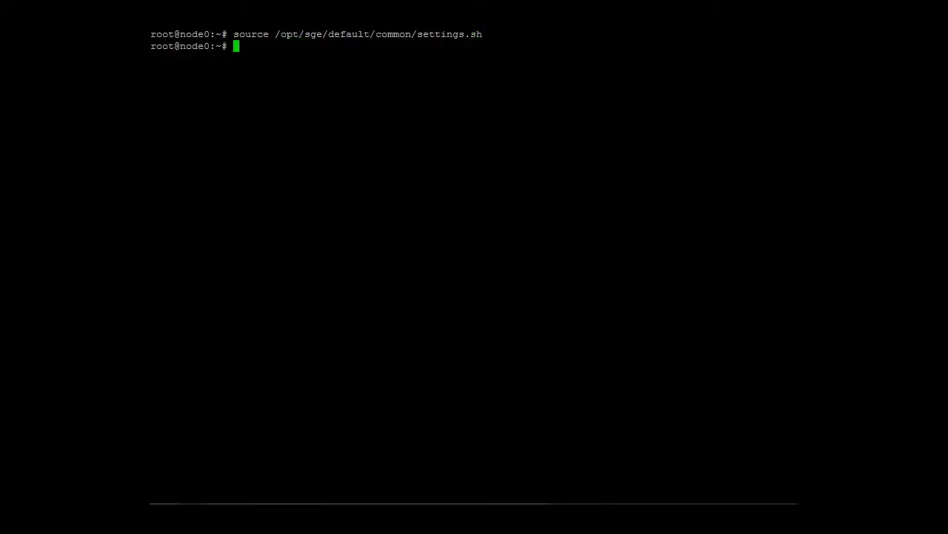
List the cluster hosts with qhost, then enter the cd command for /opt/sdm/bin/.
type("qhost")
key("Return")
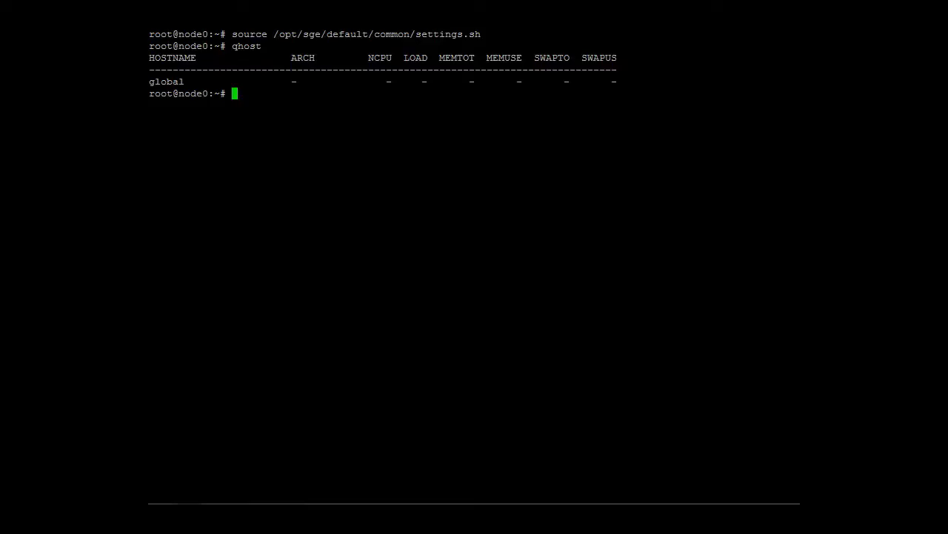
type("cd /opt/sdm/bin/")
Move into /opt/sdm/bin and show the mysdm bootstrap configuration with sdmadm show_bootstrap_config.
key("Return")
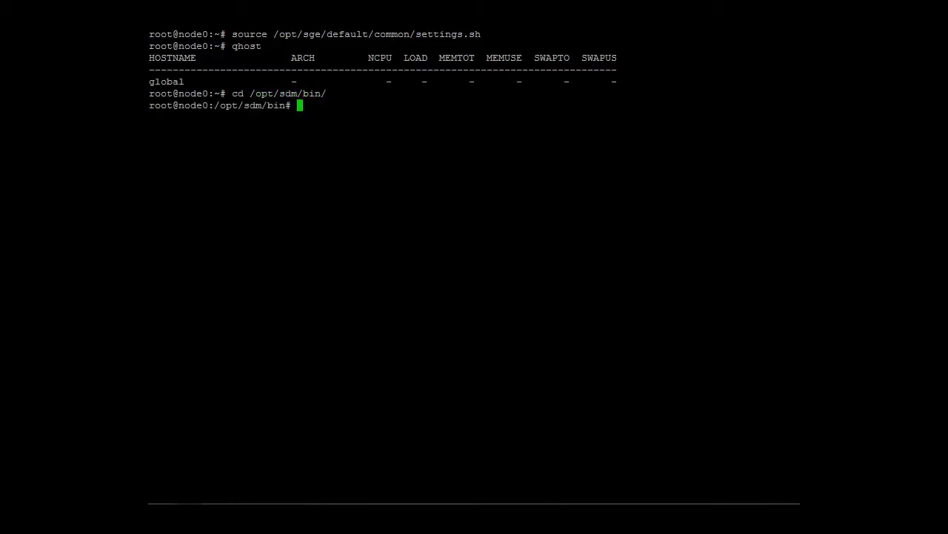
type("./s")
key("Tab")
type("show_bo")
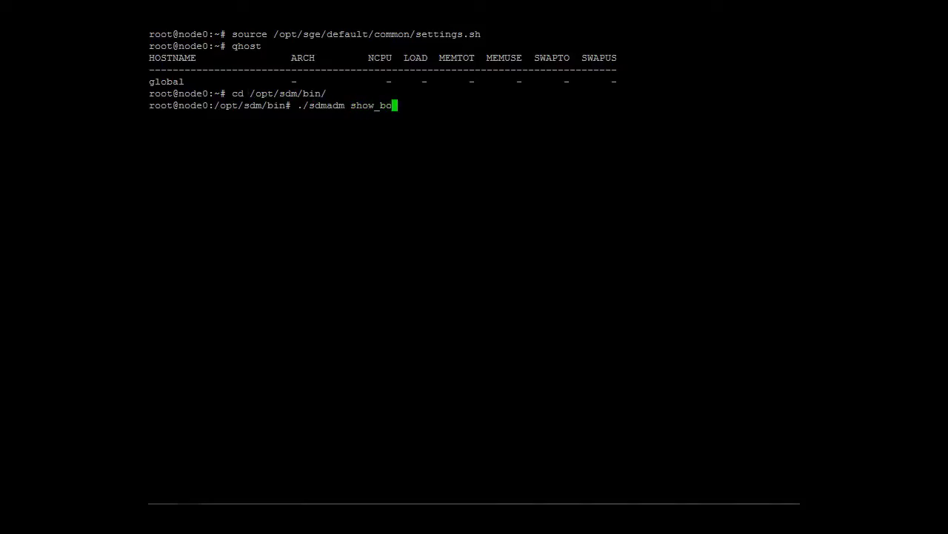
type("otstrap_config")
key("Return")
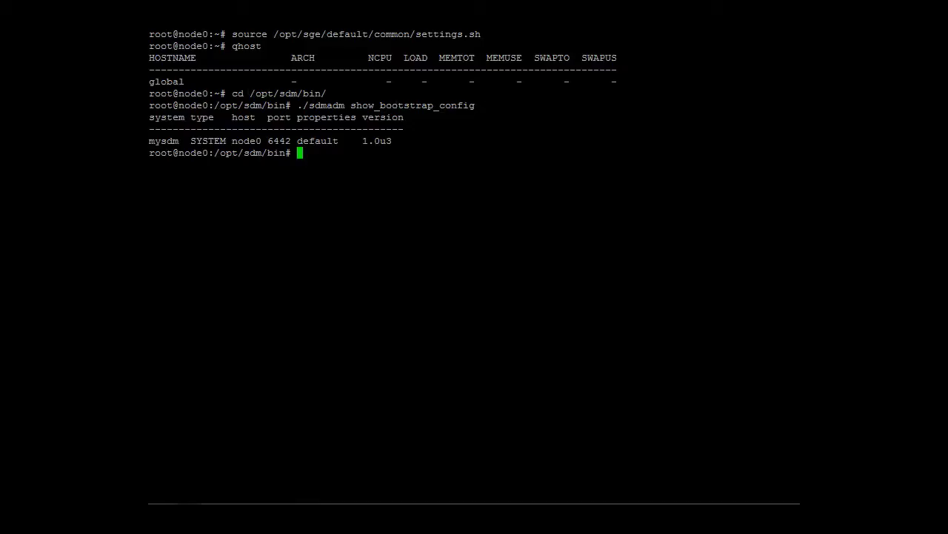
List the resources with sdmadm show_resource, showing node1–node5 in spare_pool.
type("./sd")
key("Tab")
type("show_reso")
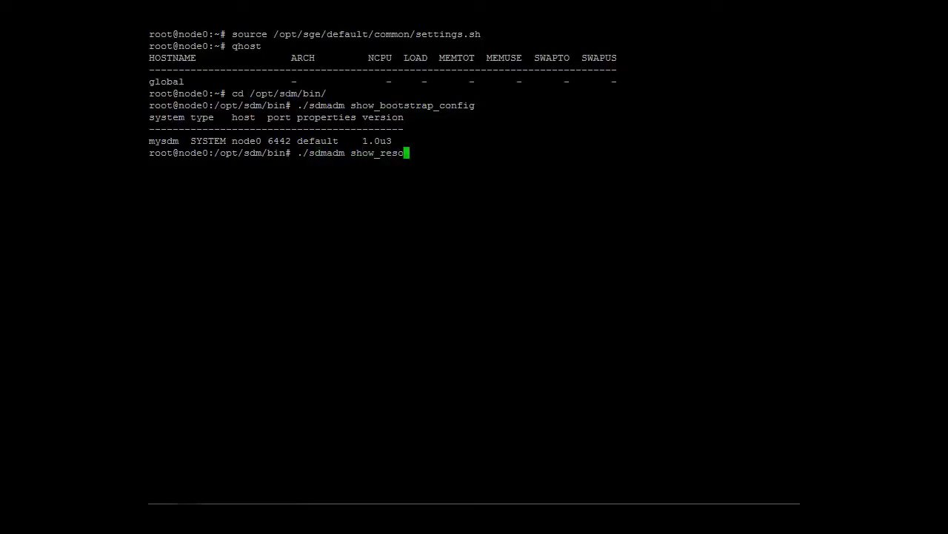
type("urce")
key("Return")
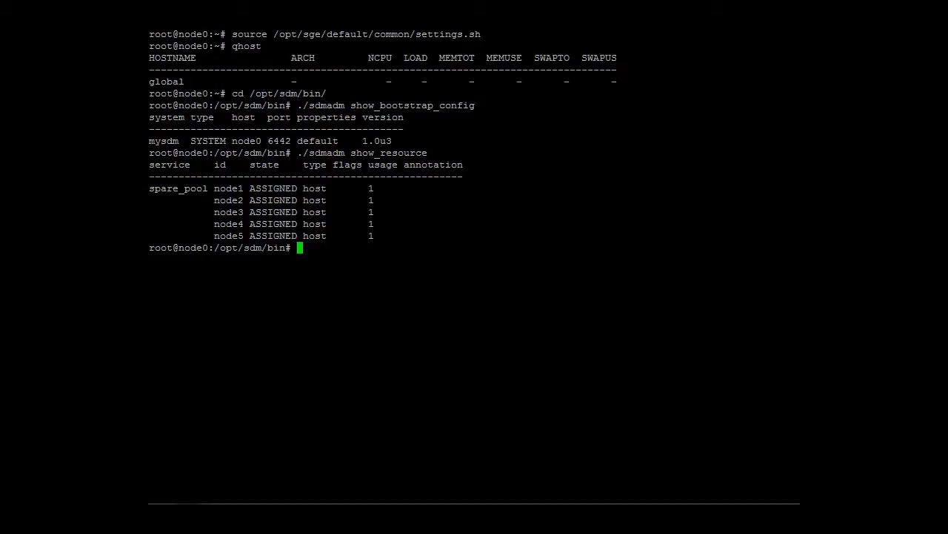
List the running services with ./sdmadm show_service.
type("/")
key("BackSpace")
type("./sdmadm show_service")
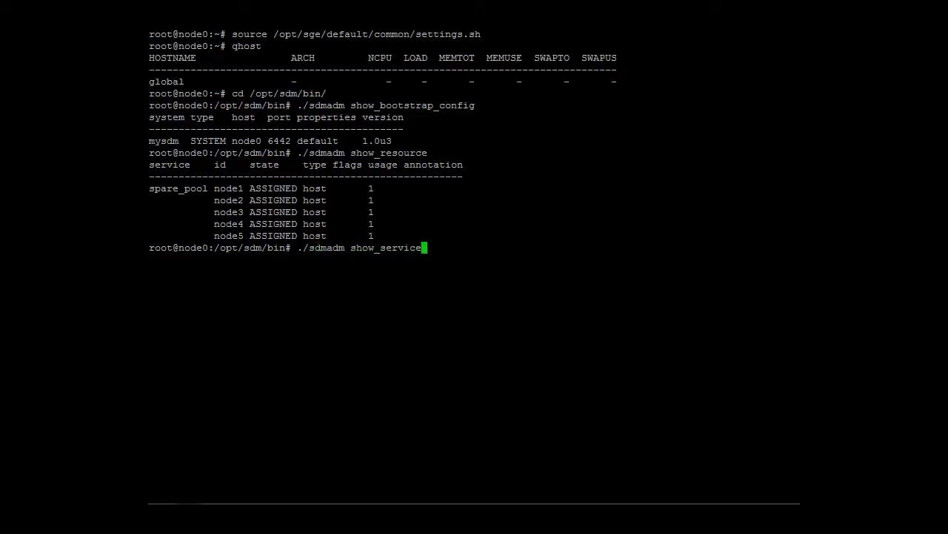
key("Return")
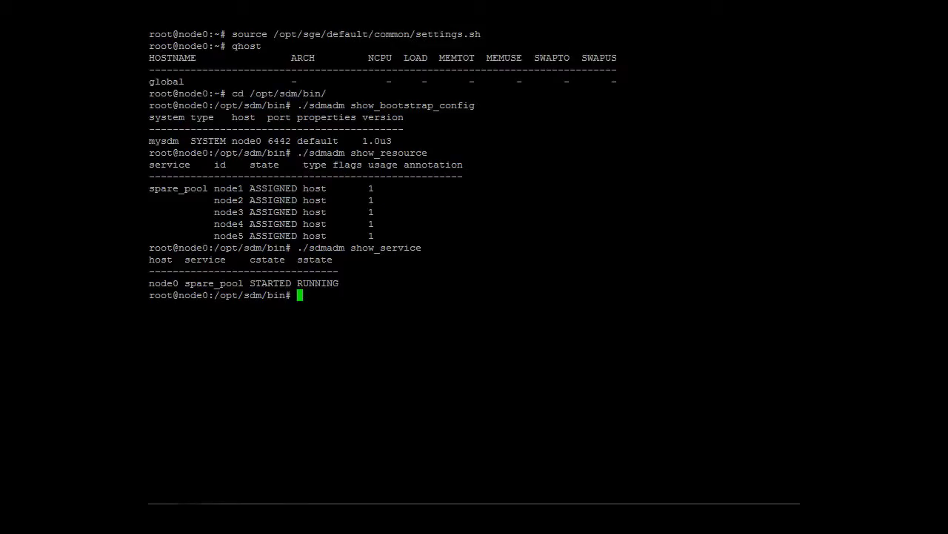
Enter add_ge_service for geadapter on localhost in JVM cs_vm with the -start option.
type("./sdmadm add_ge")
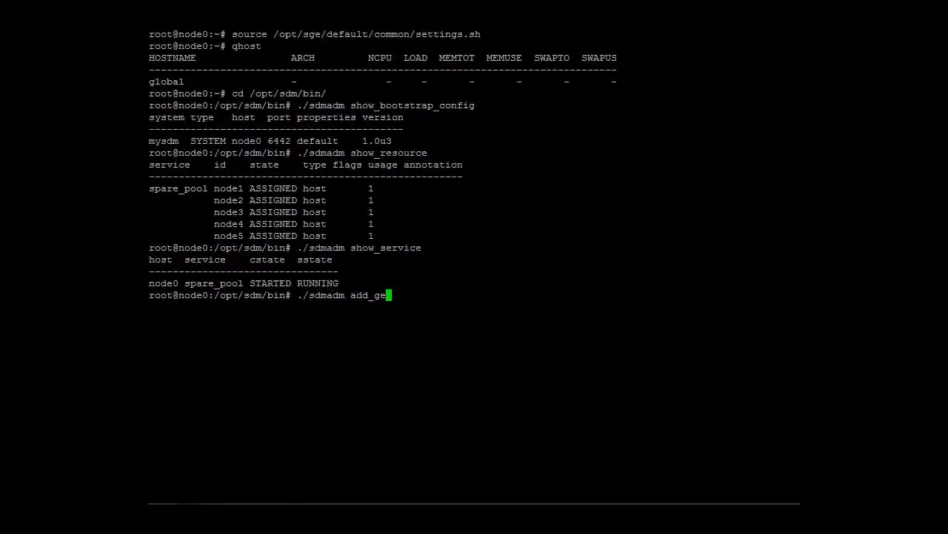
type("_service -h localhost -j cs")
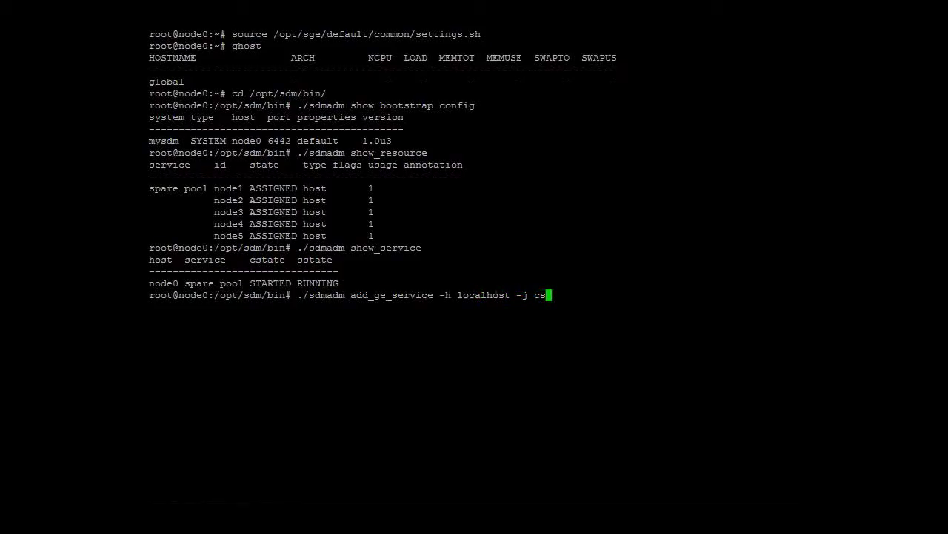
type("_vm -s geadapter")
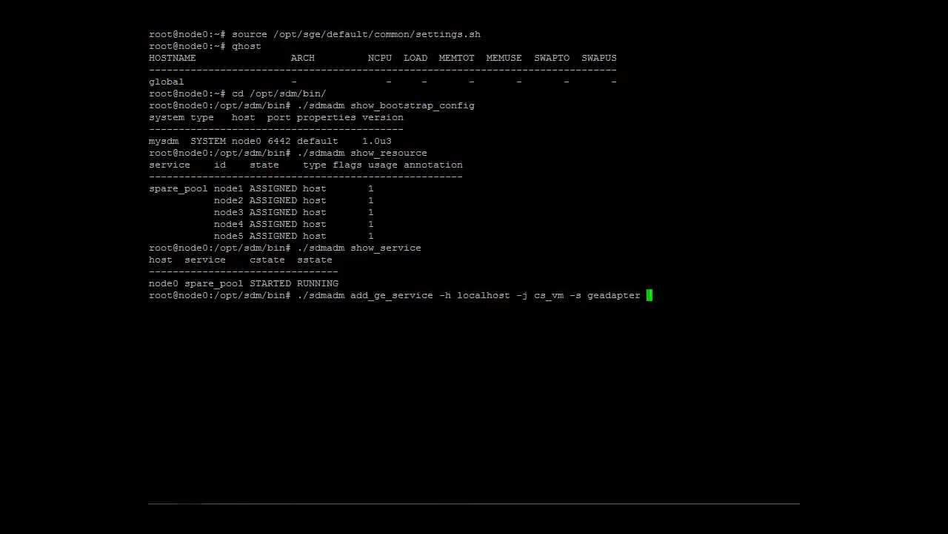
type("-start")
Run add_ge_service and move to the empty ge_adapter connection root value in the XML.
key("Return")
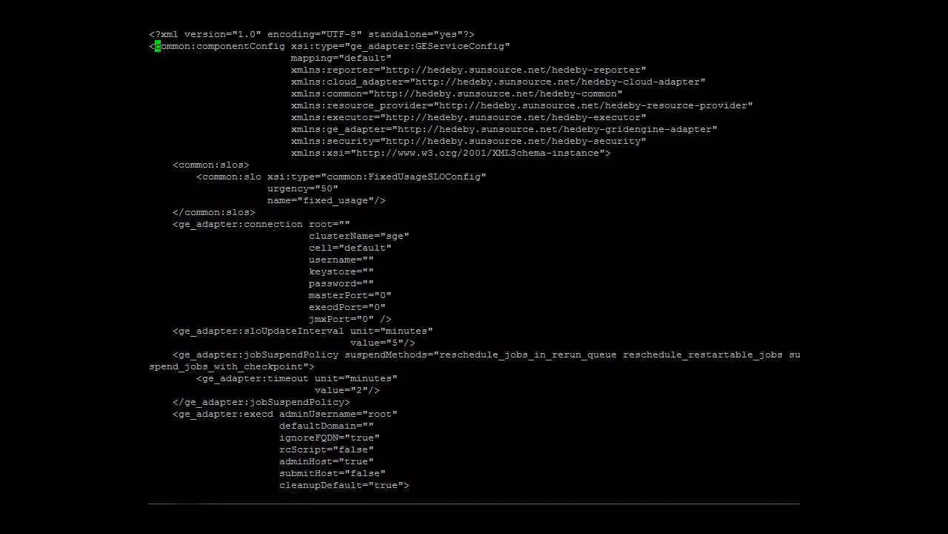
key("Down")
key("Down")
key("Down")
key("Down")
key("Down")
key("Down")
key("Down")
key("Down")
key("Down")
key("Down")
key("Down")
key("Down")
key("Down")
key("Down")
key("Down")
key("Down")
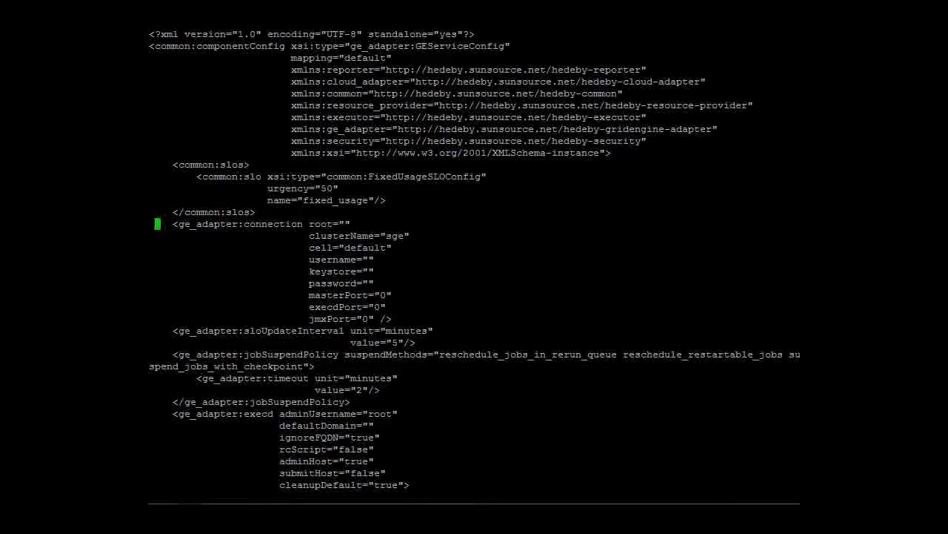
key("Up")
key("Right")
key("Right")
key("Right")
key("Right")
key("Right")
key("Right")
key("Right")
key("Right")
key("Right")
key("Right")
key("Right")
key("Right")
key("Right")
key("Right")
key("Right")
key("Right")
key("Right")
key("Right")
key("Right")
key("Right")
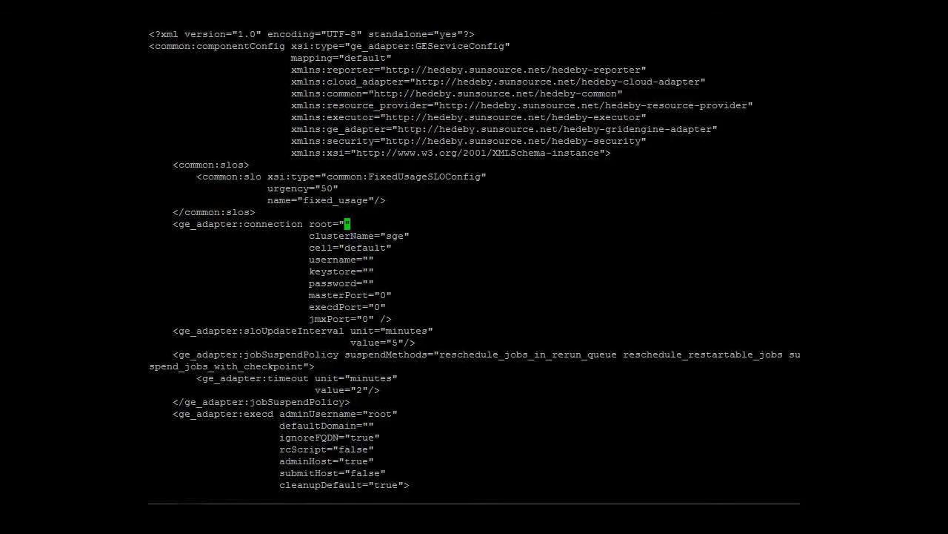
Set the connection root to /opt/sge and the clusterName to p6444.
type("/")
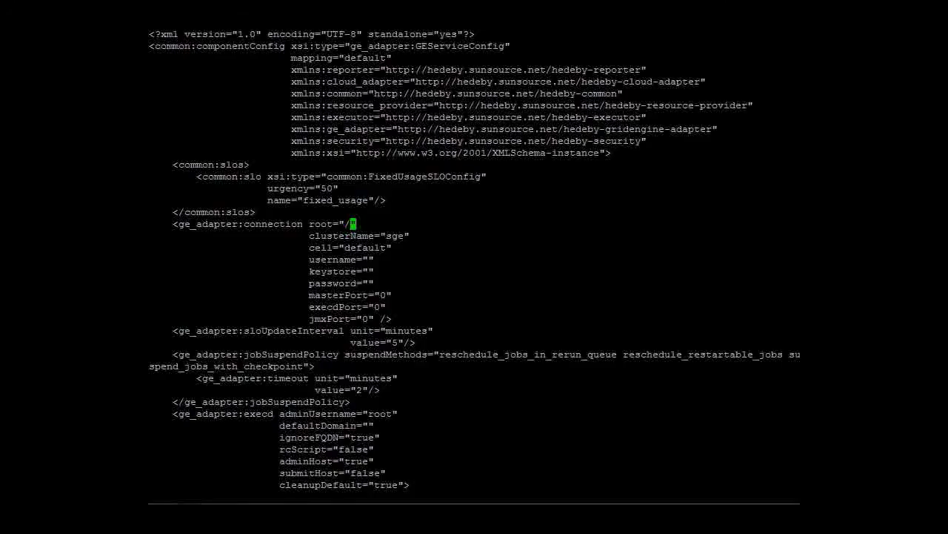
type("opt/sge")
key("Down")
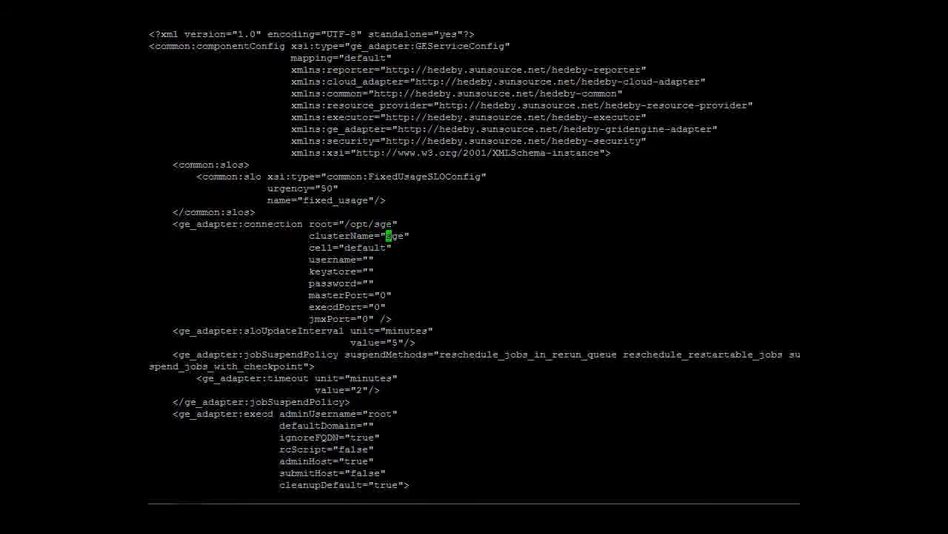
key("Delete")
key("Delete")
key("Delete")
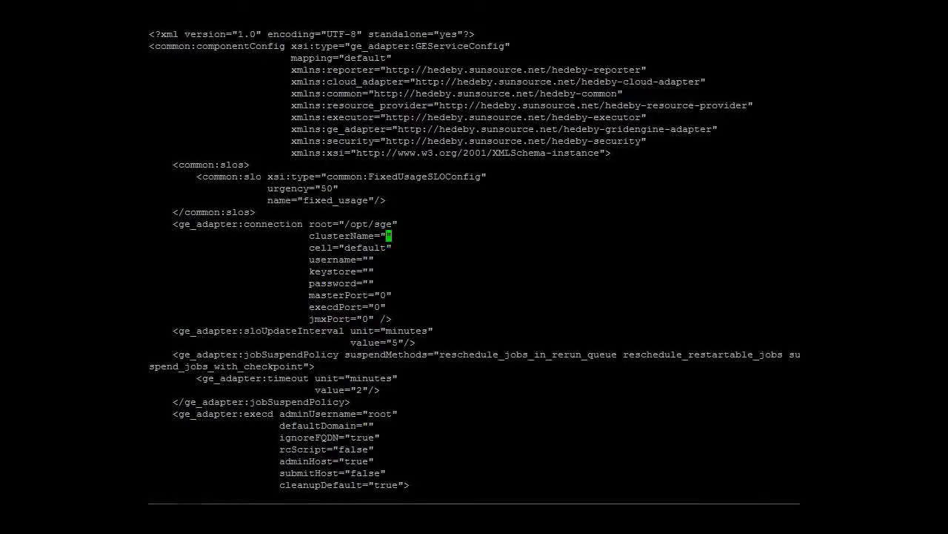
type("p6444")
Set username to root and keystore to /var/sgeCA/port6444/default/userkeys/root/keystore.
key("Escape")
key("j")
key("h")
key("h")
key("h")
key("j")
type("root")
key("Down")
type("/var/sgeCA")
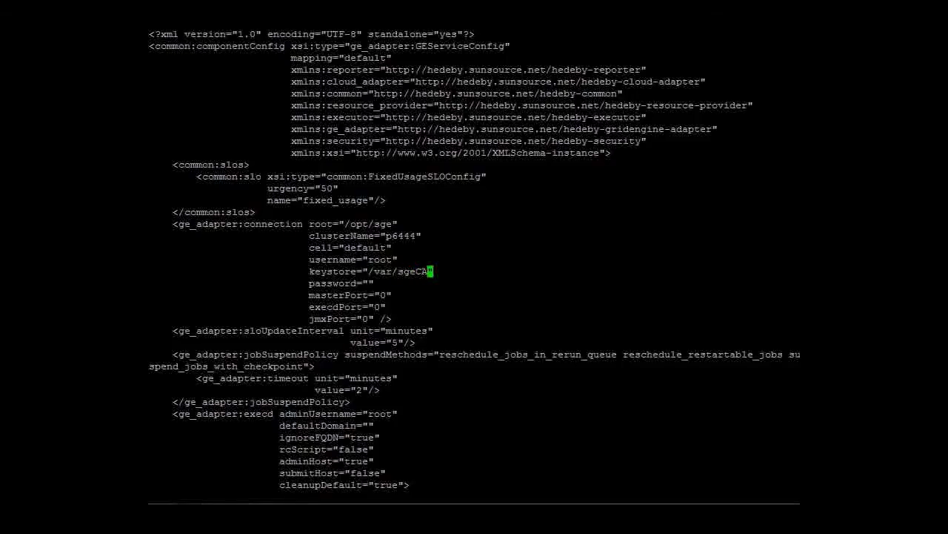
type("/port6")
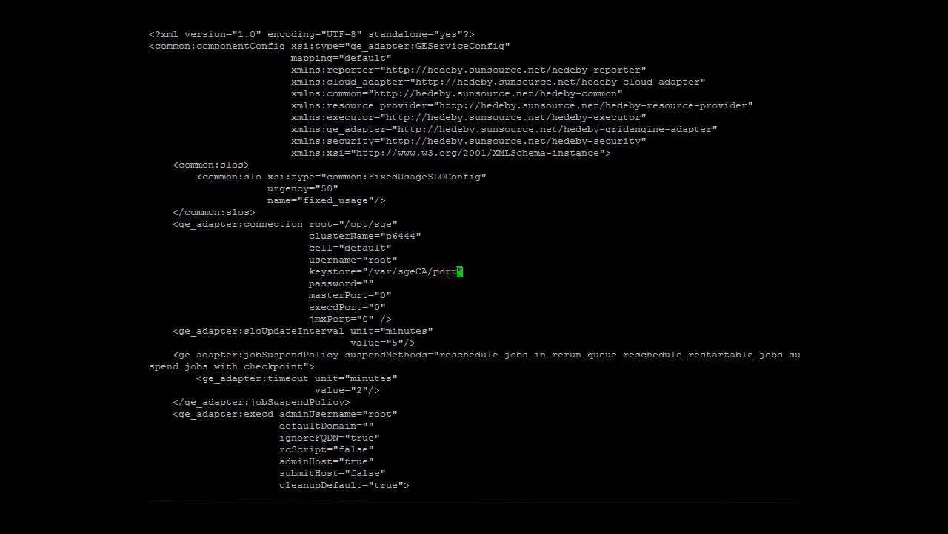
type("44")
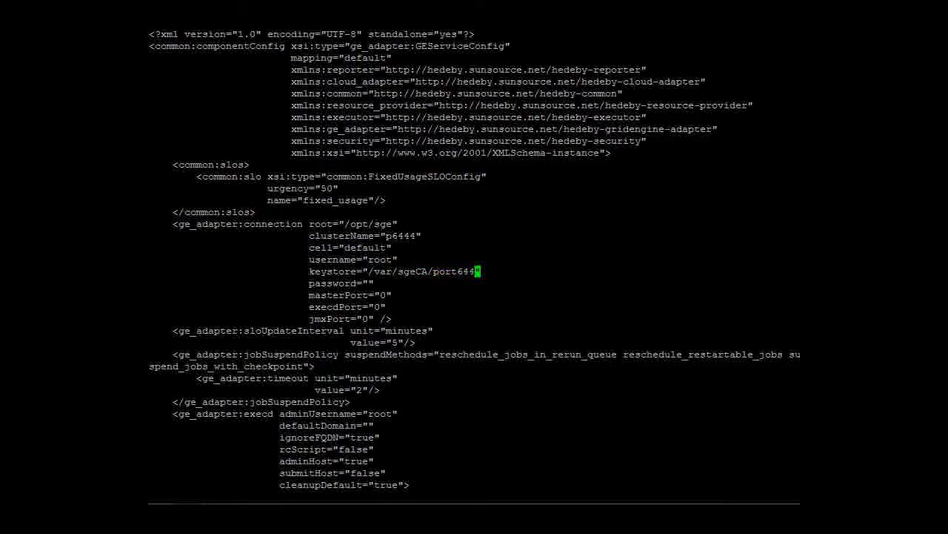
type("4/d")
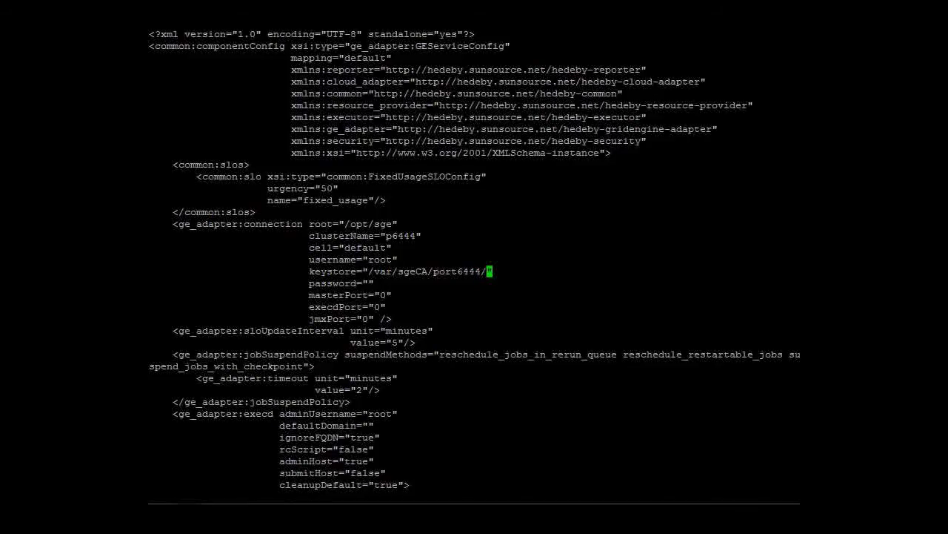
type("efault/userkeys/root/")
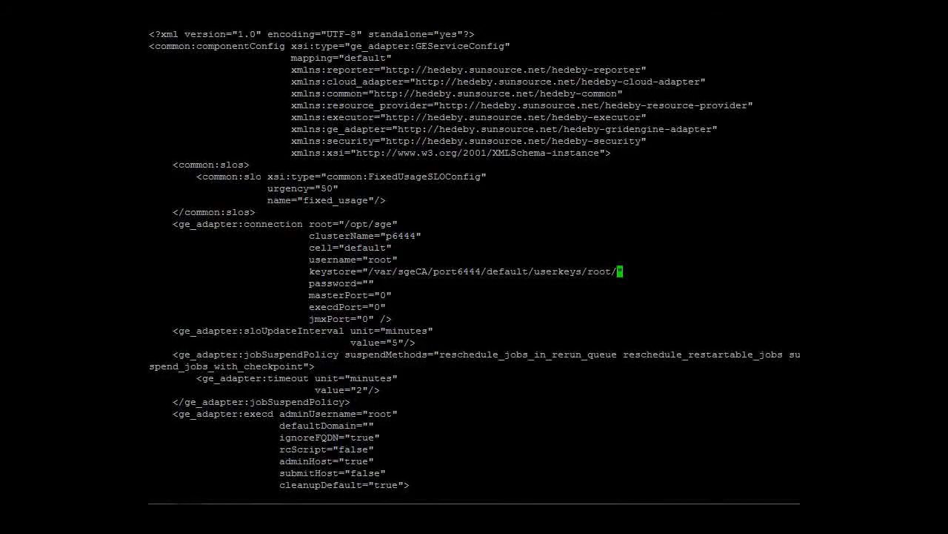
type("keystore")
Set the masterPort value to 6444.
key("Down")
key("Down")
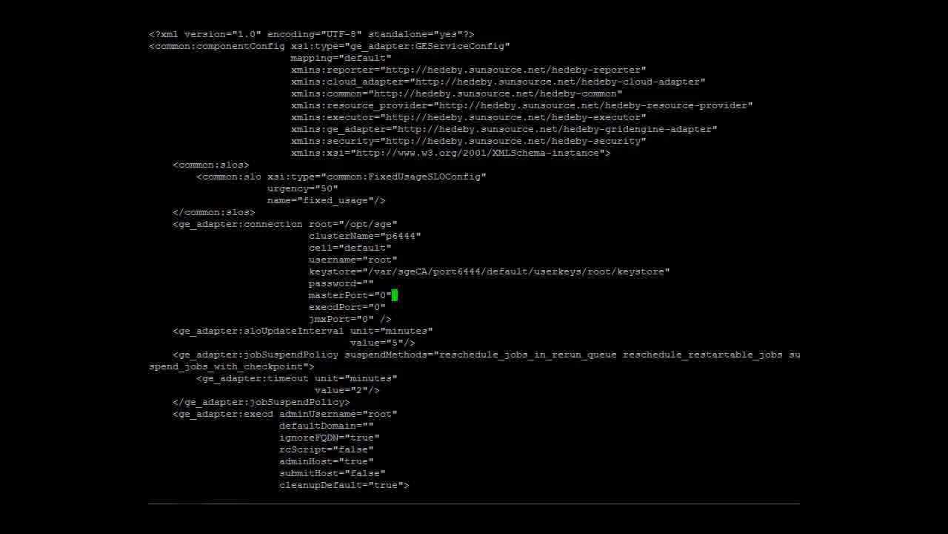
key("Left")
key("Left")
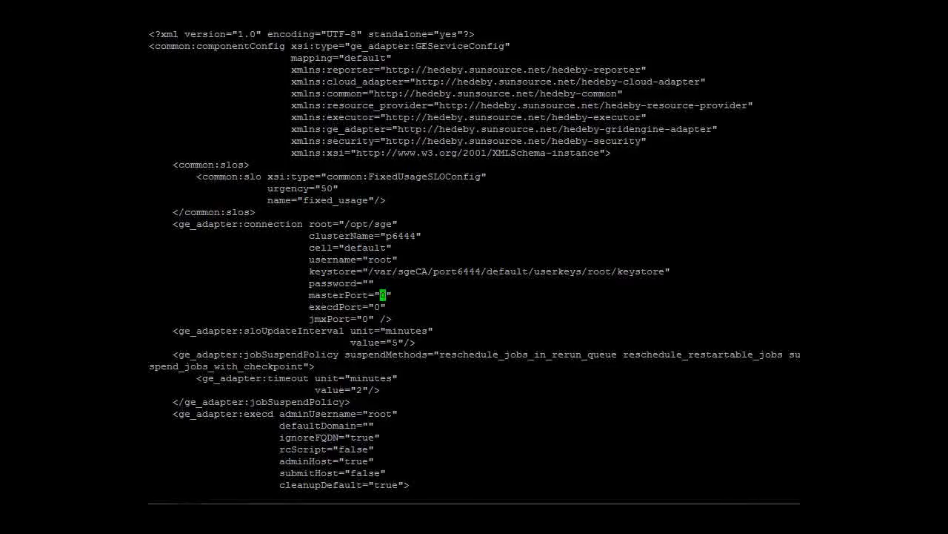
type("s6444")
key("Escape")
Set the execdPort to 6445 and the jmxPort to 6446.
key("Down")
key("Left")
type("s6444")
key("Escape")
type("rt=\"5")
key("Down")
key("Left")
key("Left")
key("Left")
key("Left")
type("6446")
key("Escape")
Save the geadapter config with :wq and list services to confirm geadapter runs beside spare_pool.
type(":wq")
key("Return")
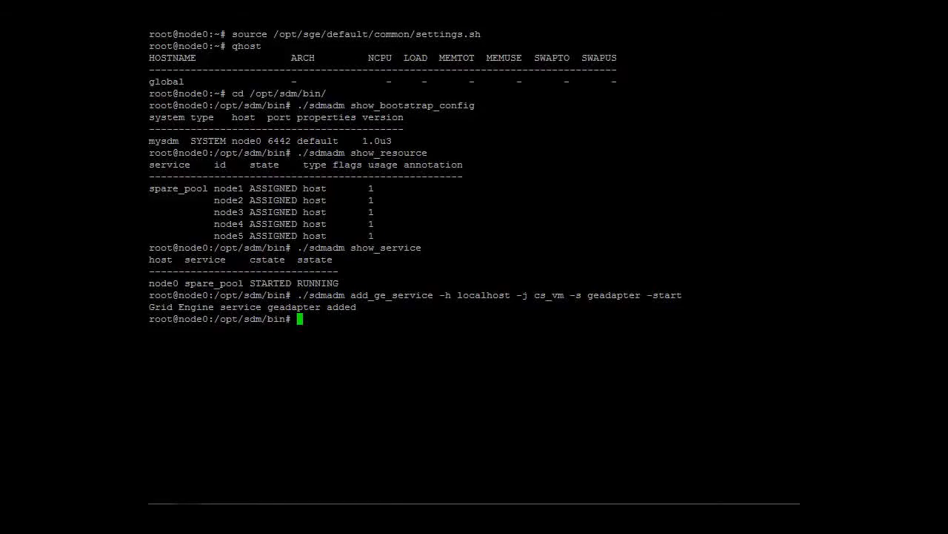
type("./sdmadm show_s")
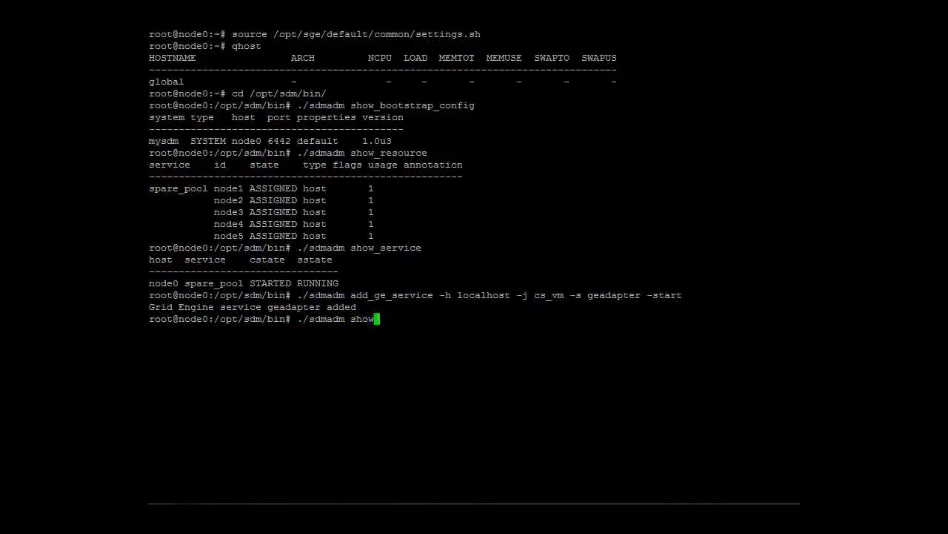
type("ervice")
key("Return")
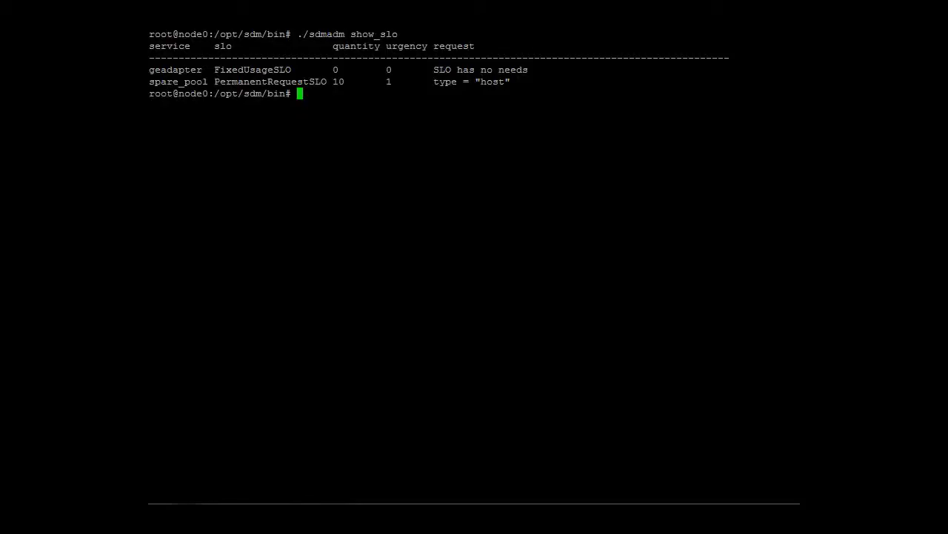
Open geadapter's GEServiceConfig XML for editing with ./sdmadm mod_component -c geadapter.
type("./sdmadm mod_component -c geadapter")
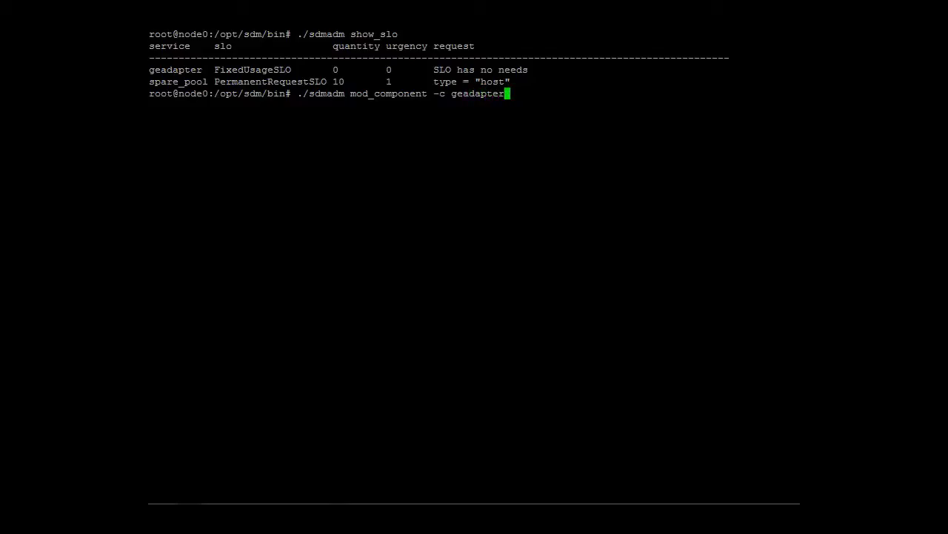
key("Return")
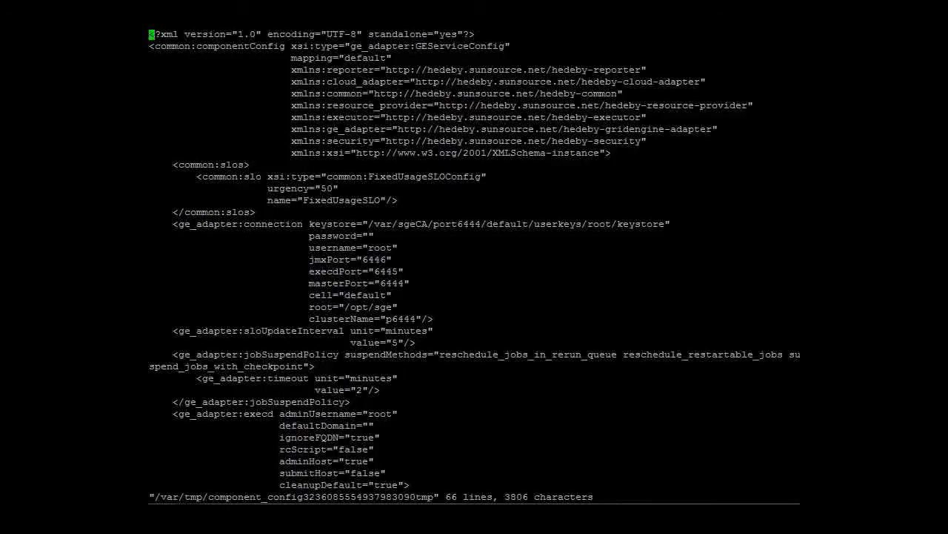
Delete the FixedUsageSLO lines from geadapter's slos section.
key("Down")
key("Down")
key("Down")
key("Down")
key("Down")
key("Down")
key("Down")
key("Down")
key("Down")
key("Down")
key("Down")
key("d")
key("d")
key("d")
key("d")
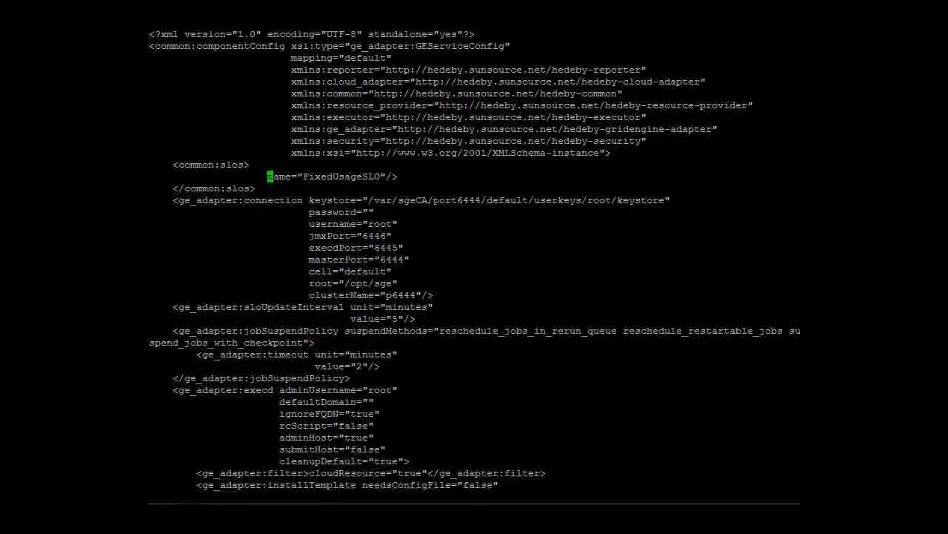
key("d")
key("d")
key("Down")
key("Up")
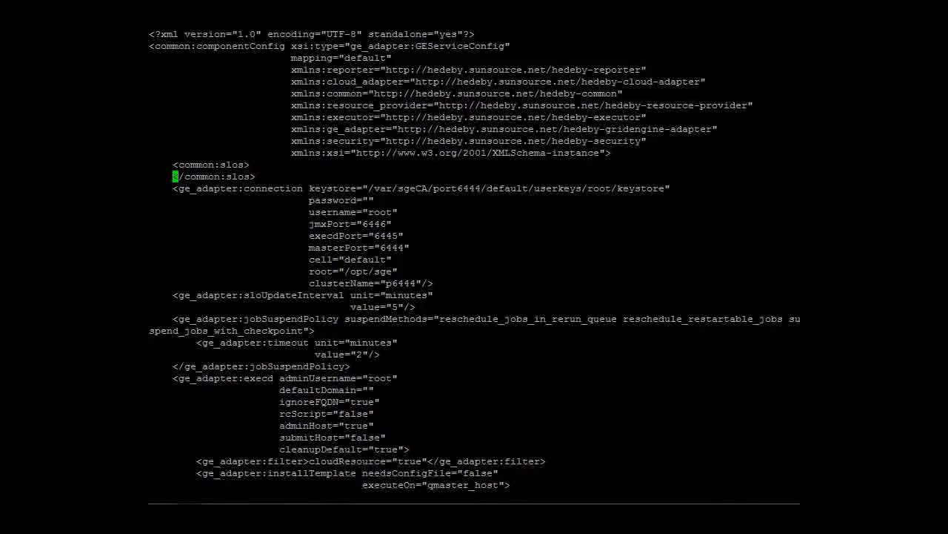
Paste the MaxPendingJobs SLO block on a new line after <common:slos>.
key("Up")
key("End")
key("Return")
key("Up")
key("End")
key("a")
key("Return")
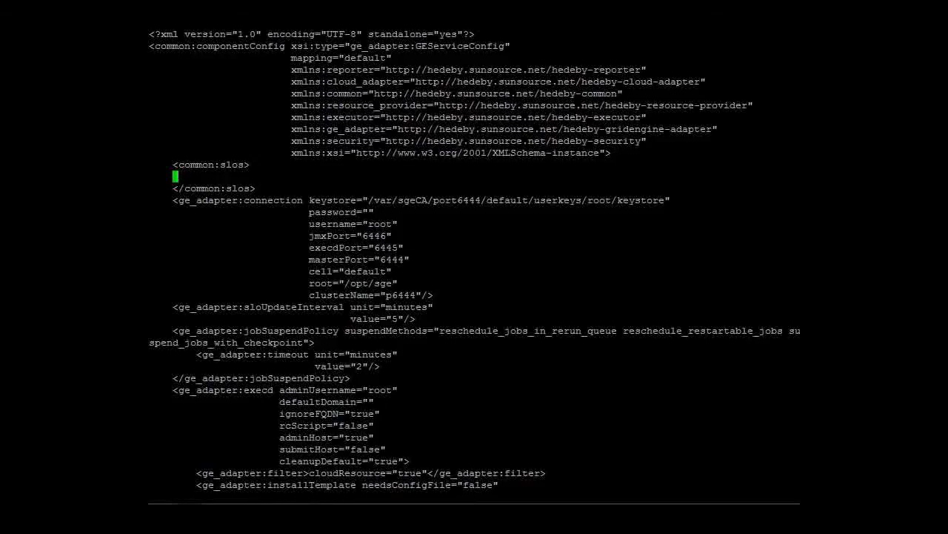
type("<common:slo name=\"MaxPendingJobs\"                     xsi:type=\"ge_adapter:MaxPendingJobsSLOConfig\"                     averageSlotsPerHost=\"1\"                     urgency=\"10\"                     max=\"1\">                 <ge_adapter:maxWaitTimeForJobs unit=\"minutes\" value=\"1\"/>         </common:slo>")
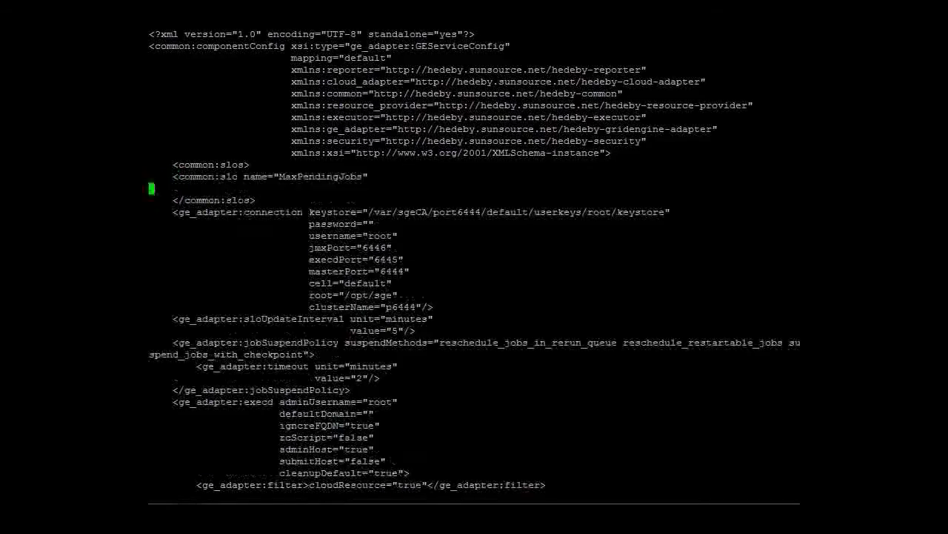
key("Escape")
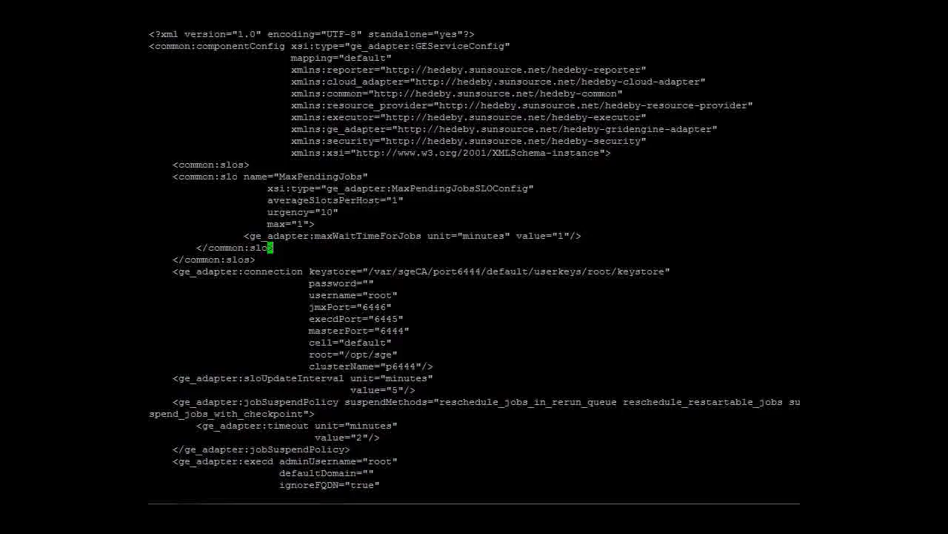
Save the edit, apply it with update_component -c geadapter, and list SLOs with show_slo.
type(":wq")
key("Return")
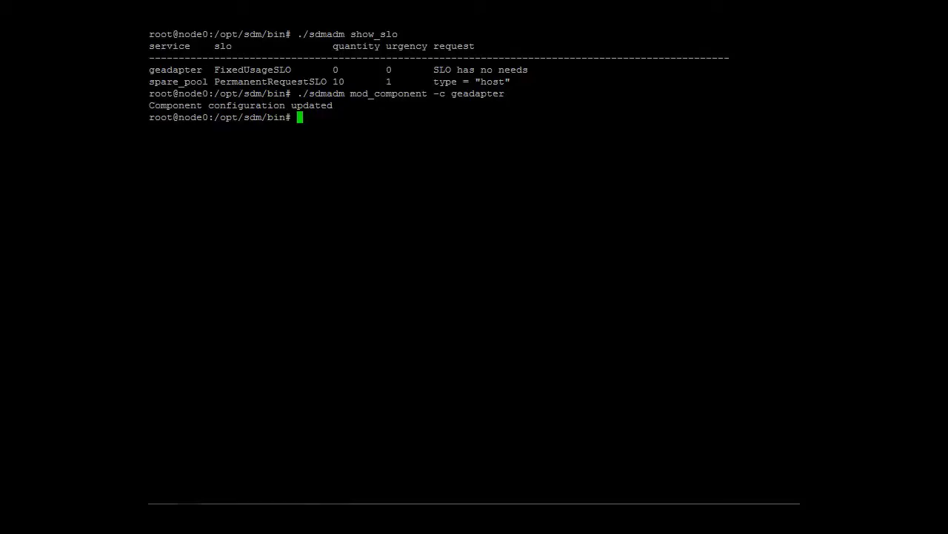
type("./sdmadm update_componn")
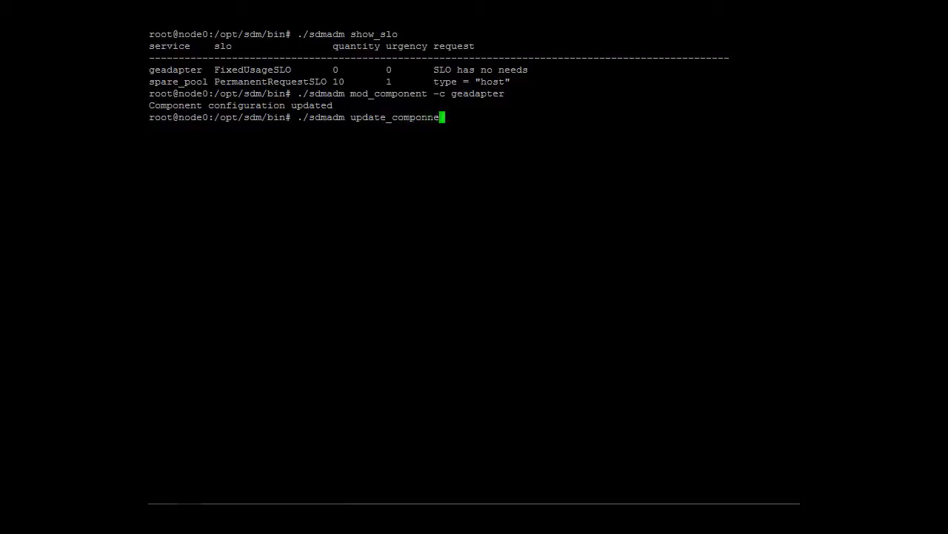
key("BackSpace")
type("ent -c geadapter")
key("Return")
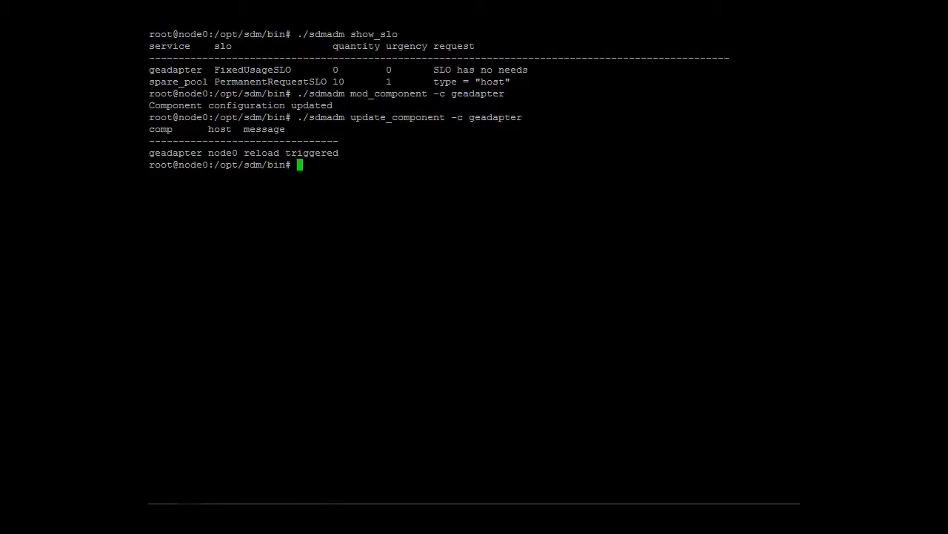
type("./sdmadm show_slo")
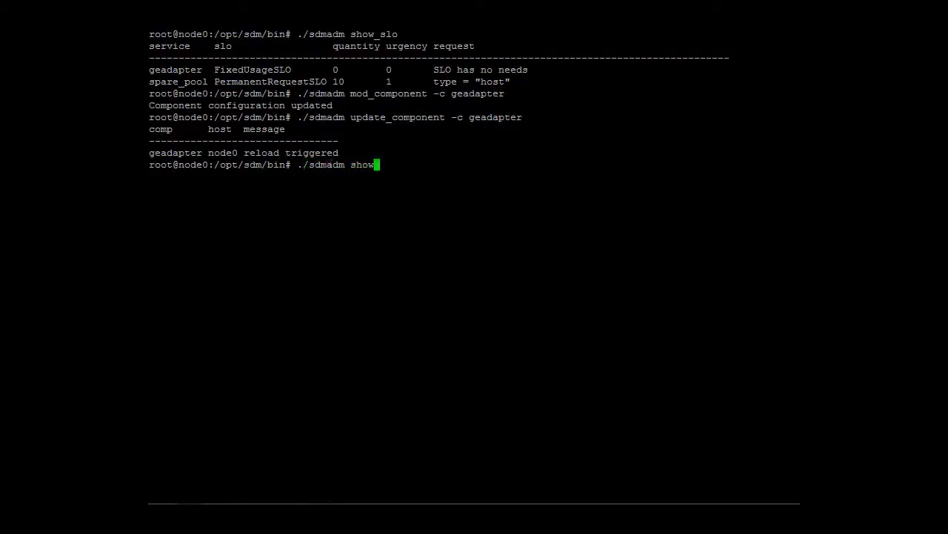
key("Return")
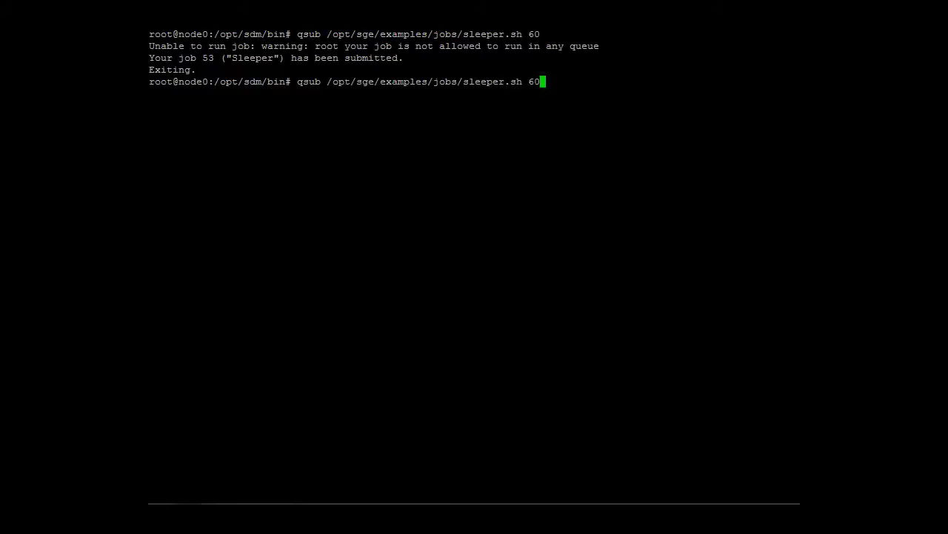
key("Return")
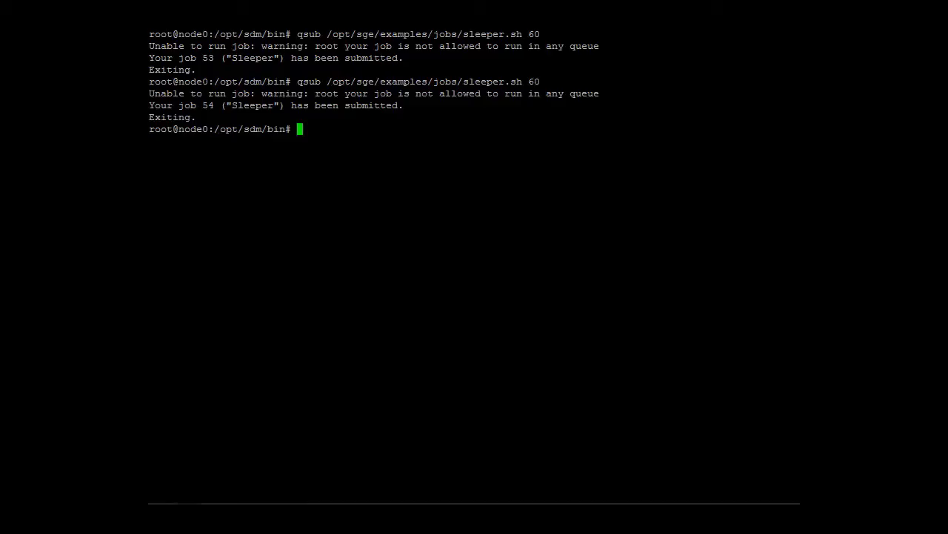
Submit the second 60-second Sleeper job, then check with qstat -f that jobs 53 and 54 are pending.
type("qstat -f")
key("Return")
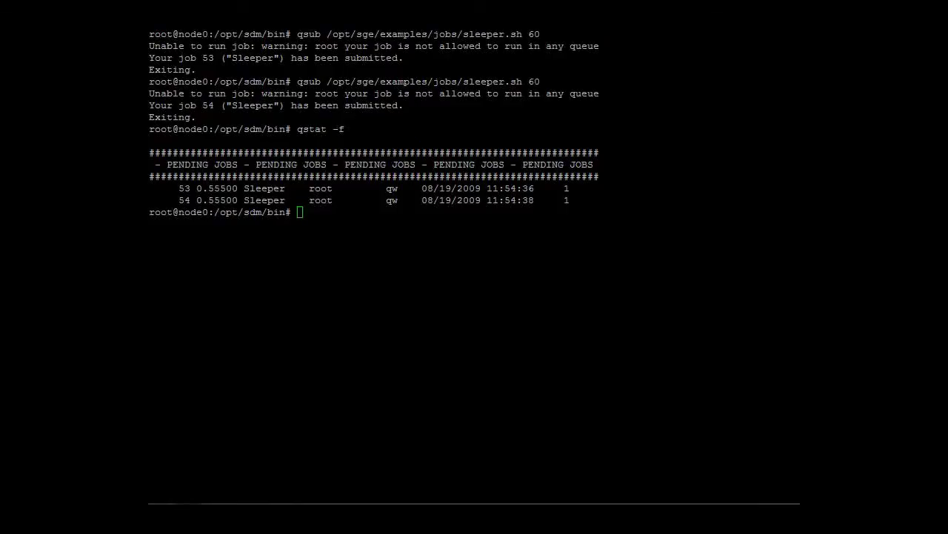
type("./sdmadm show_slo")
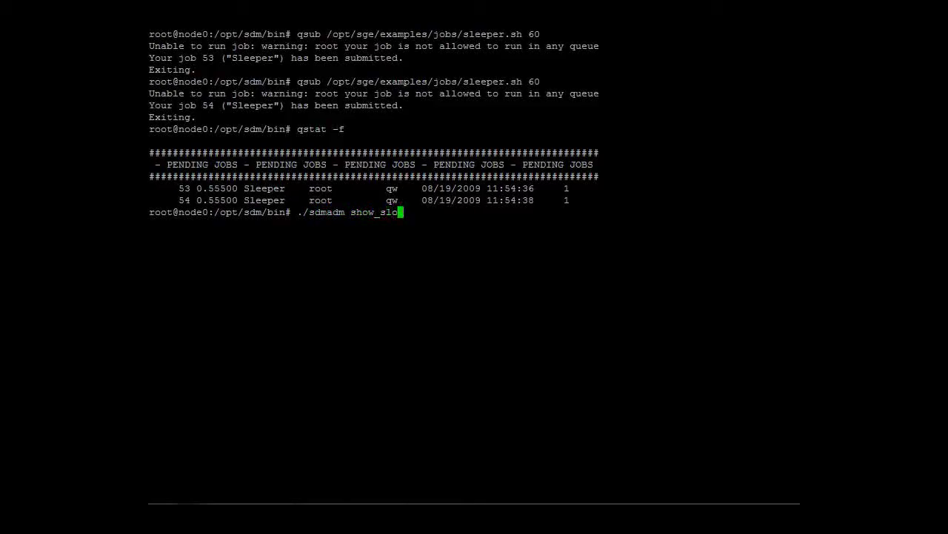
Check that the MaxPendingJobs SLO requests 2 hosts, then list resource assignments with show_resource.
key("Return")
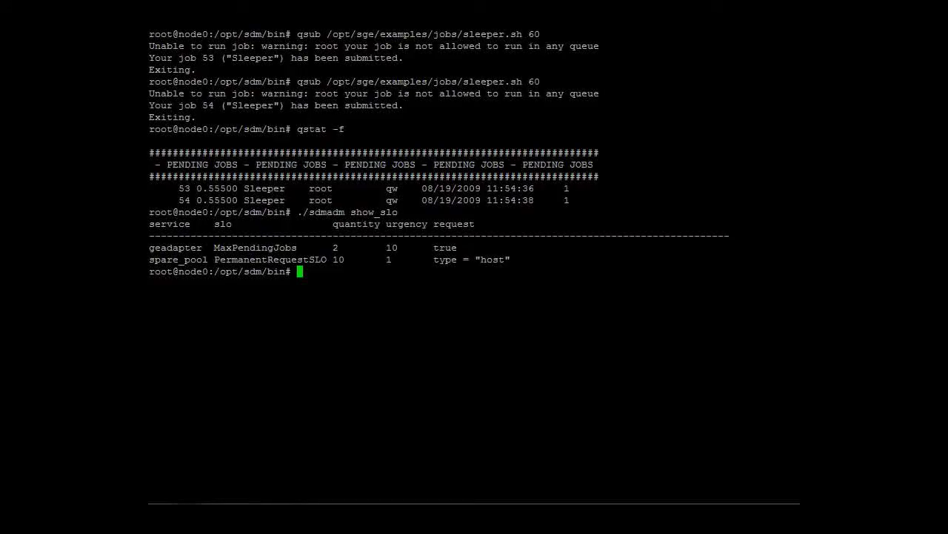
type("./sdmadm show_resources")
key("Return")
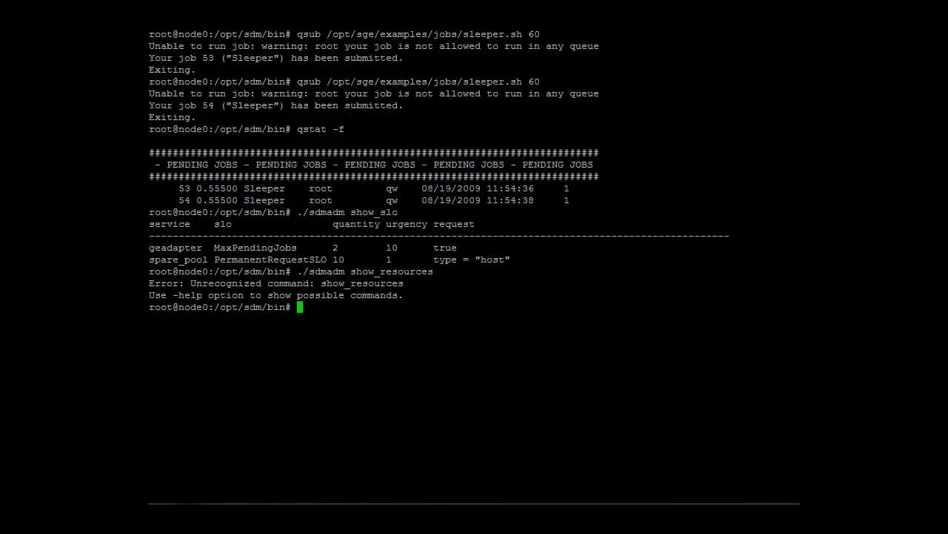
key("Up")
key("BackSpace")
key("Return")
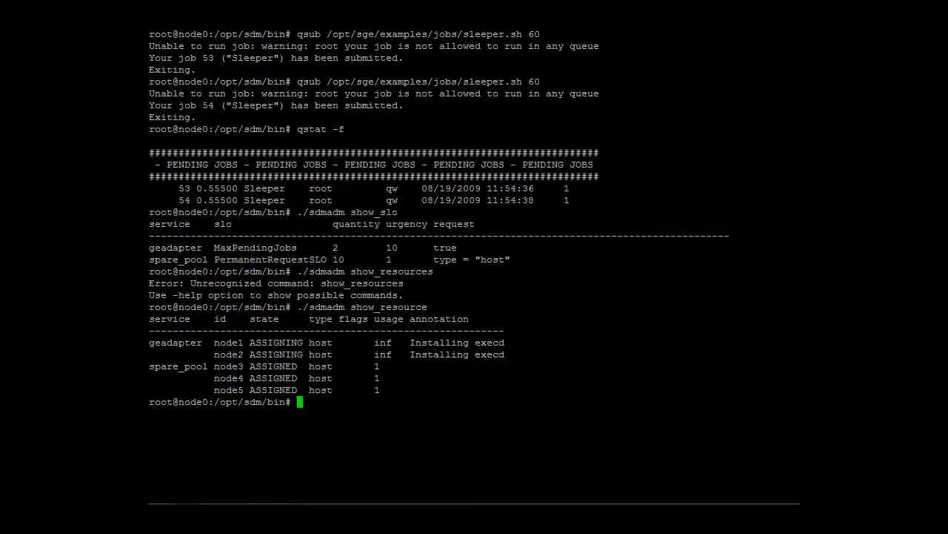
Recheck resources and confirm with qhost that node1 and node2 joined geadapter as execution hosts.
key("Up")
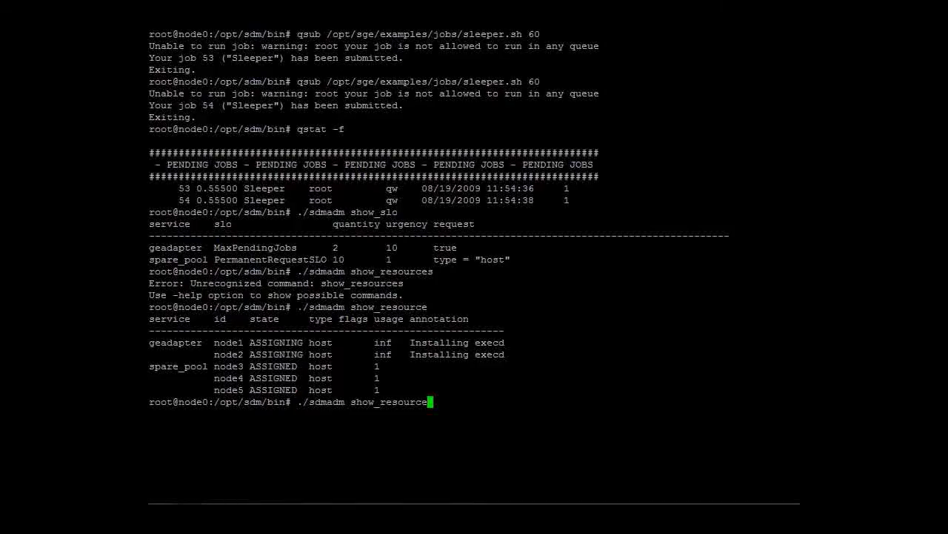
key("Return")
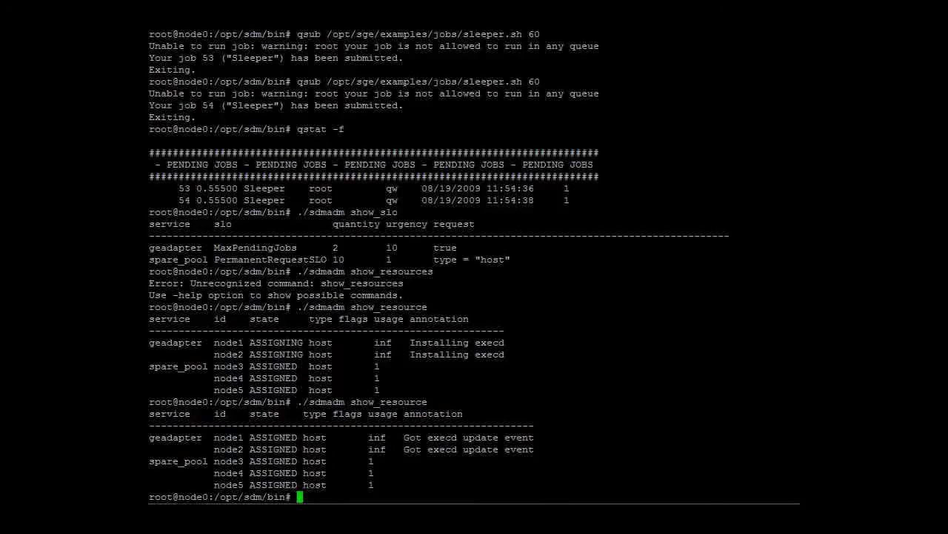
type("qhost")
key("Return")
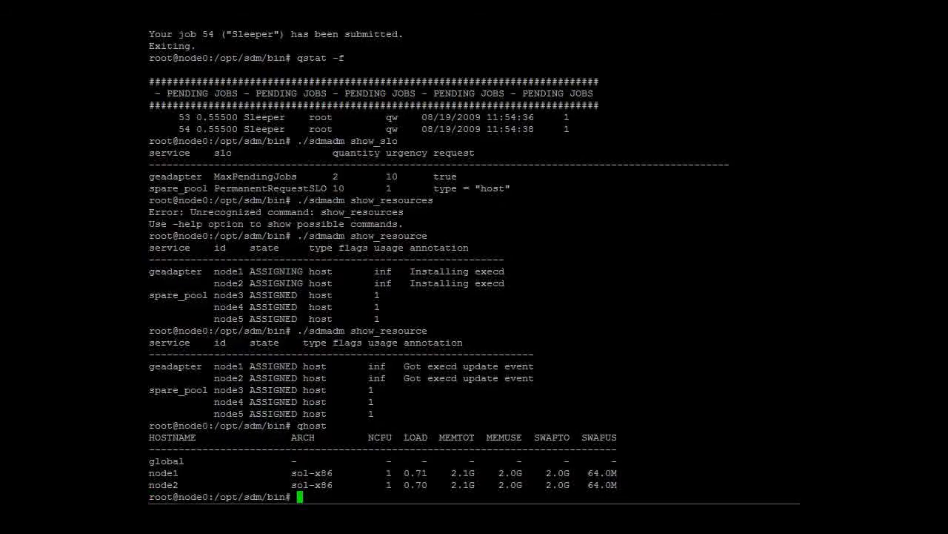
Poll qstat -f until jobs 53 and 54 finish, leaving all.q@node1 and all.q@node2 idle at 0/0/1.
type("qstat -f")
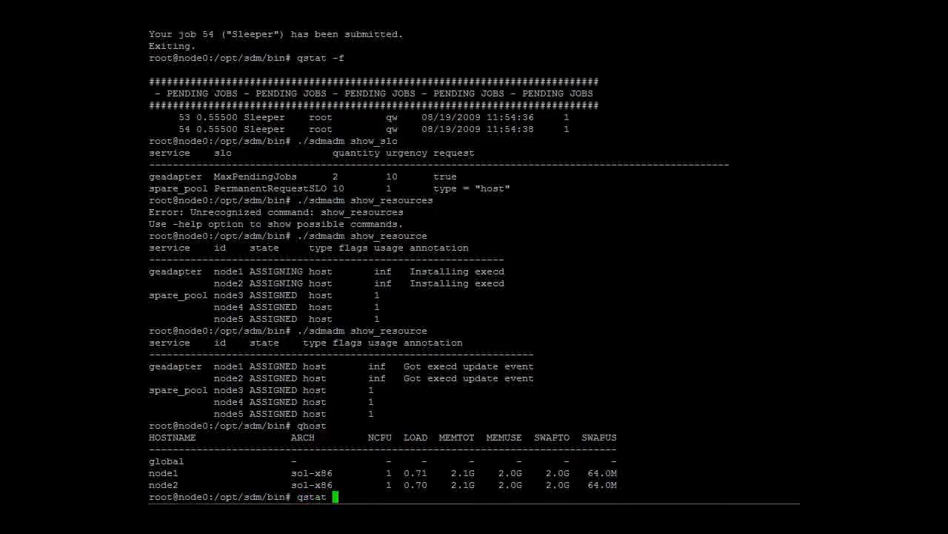
key("Return")
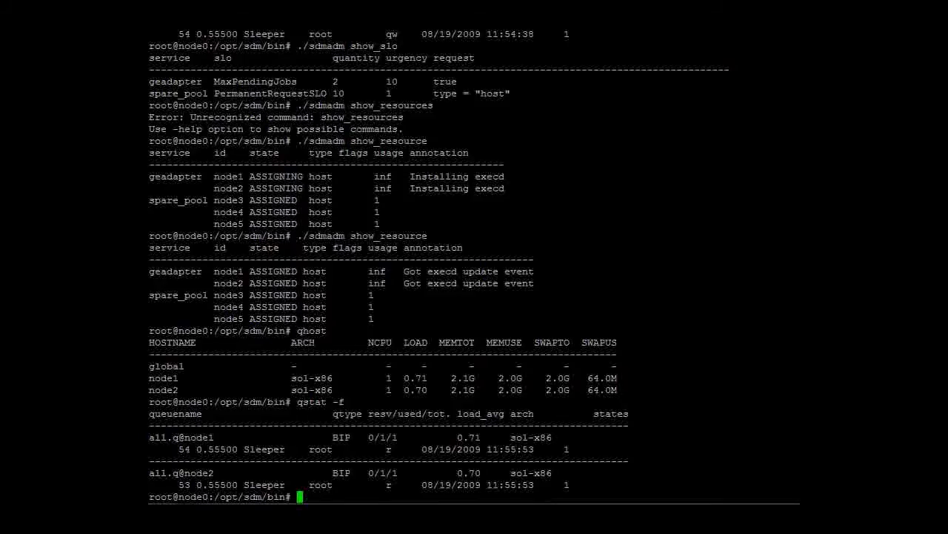
type("qstat -f")
key("Return")
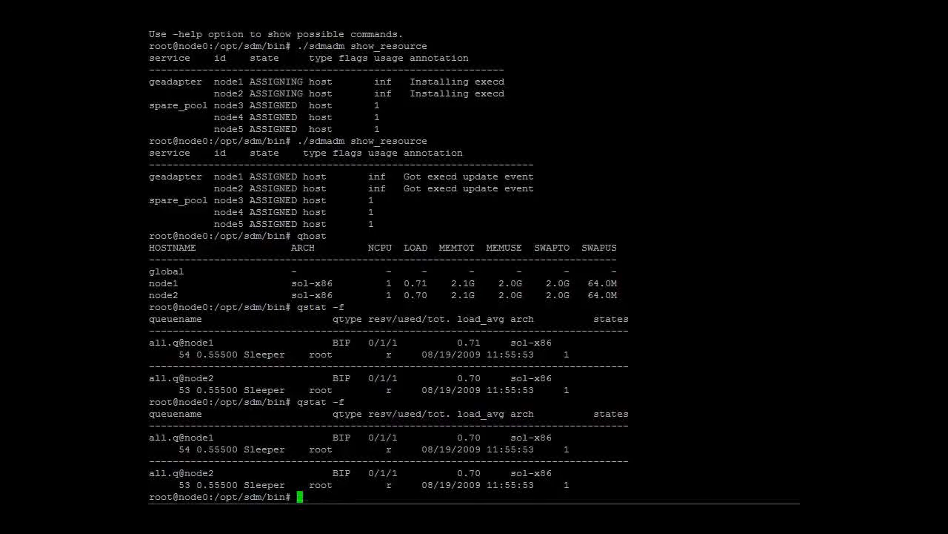
key("Up")
key("Return")
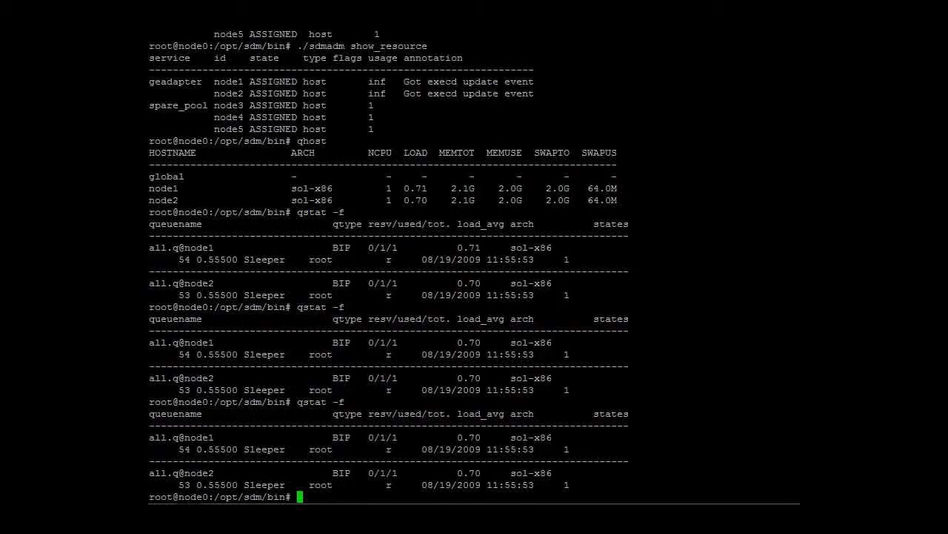
key("Up")
key("Return")
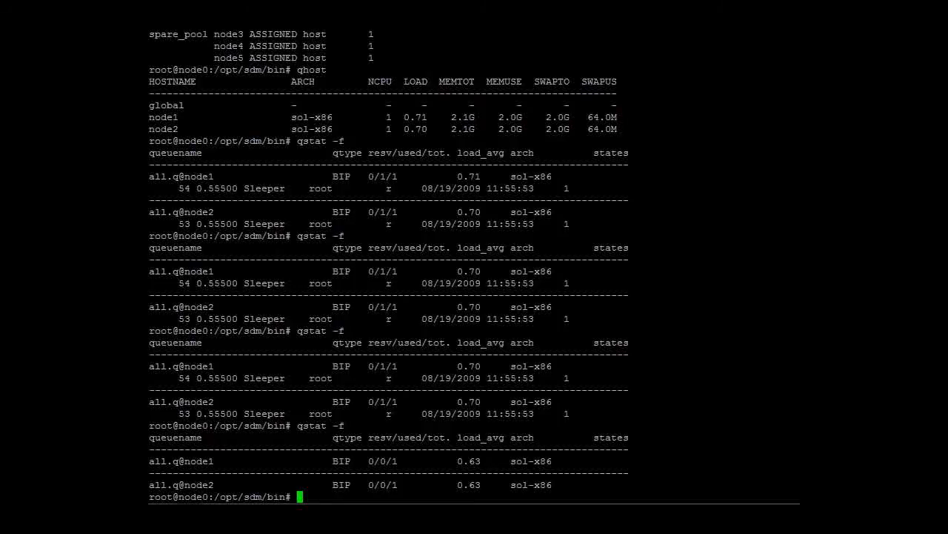
Confirm both queues show state d, and show_resource lists node1 and node2 unassigning from geadapter.
type("qstat -f")
key("Return")
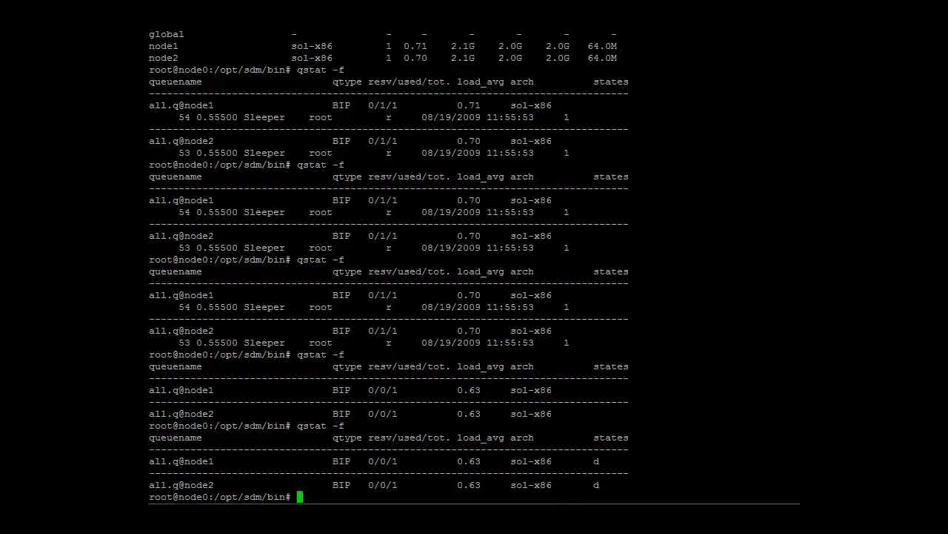
type("./sdmadm ")
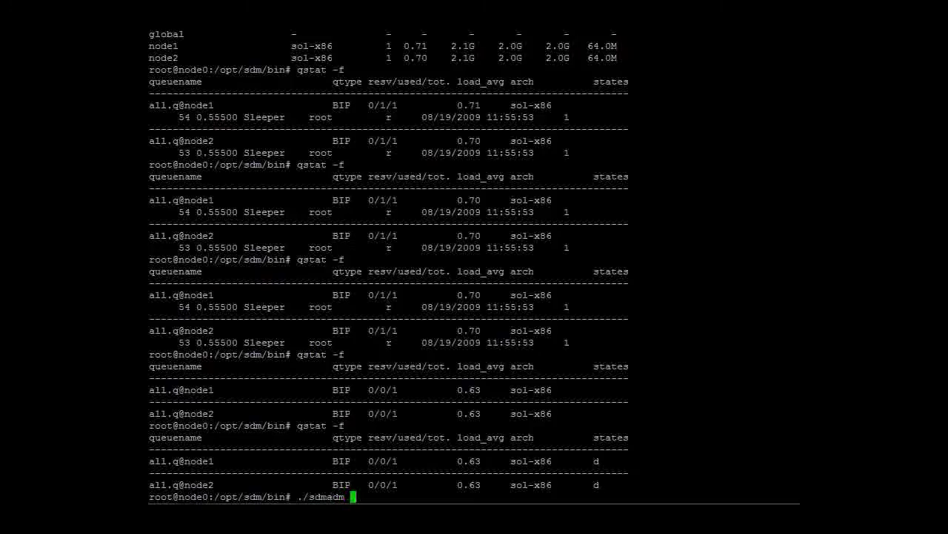
type("show_res")
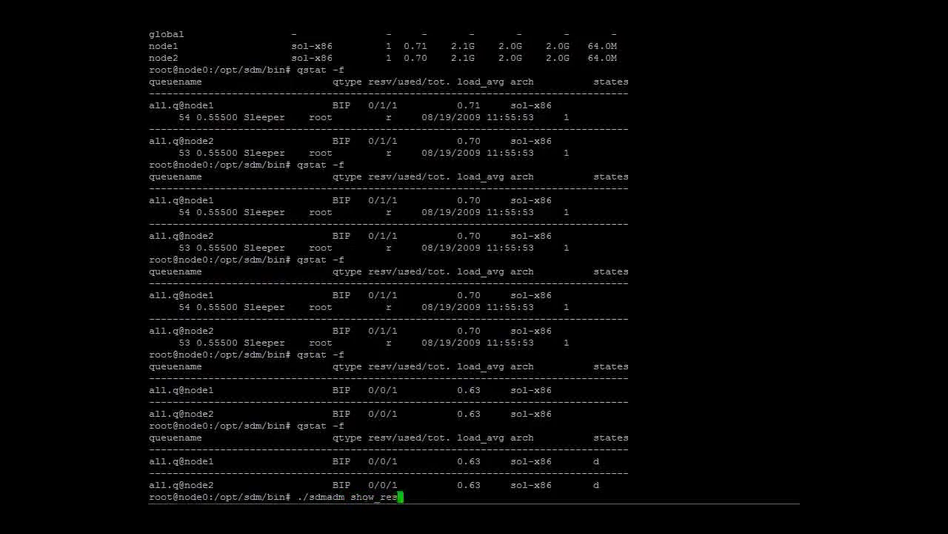
type("ource")
key("Return")
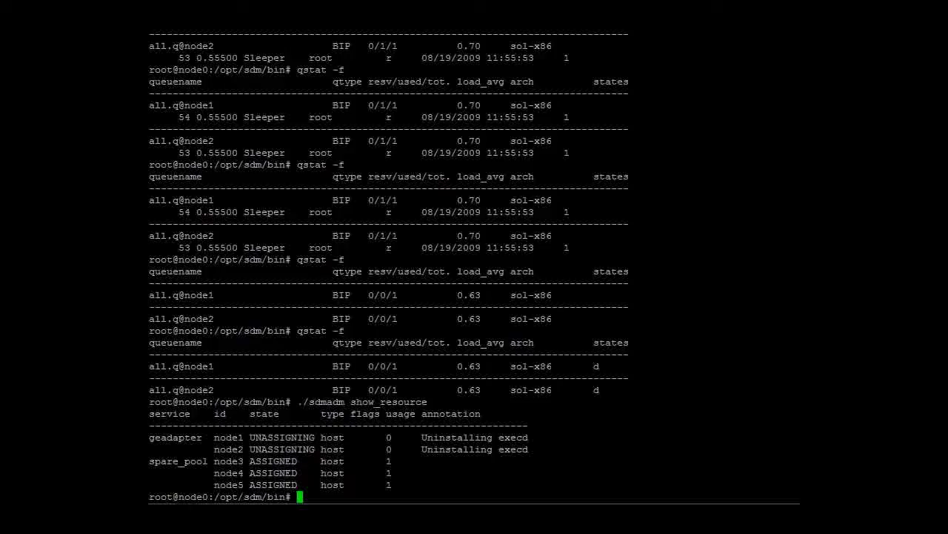
key("Up")
key("Return")
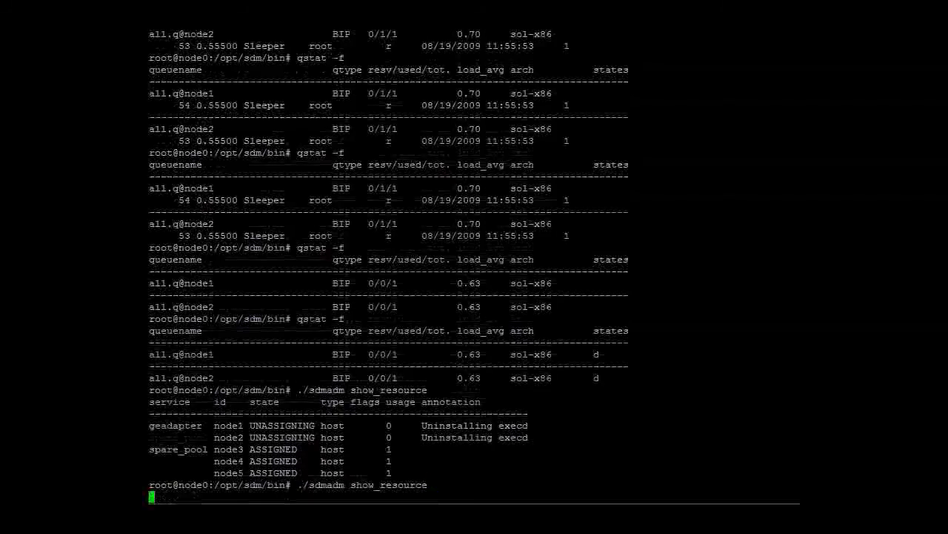